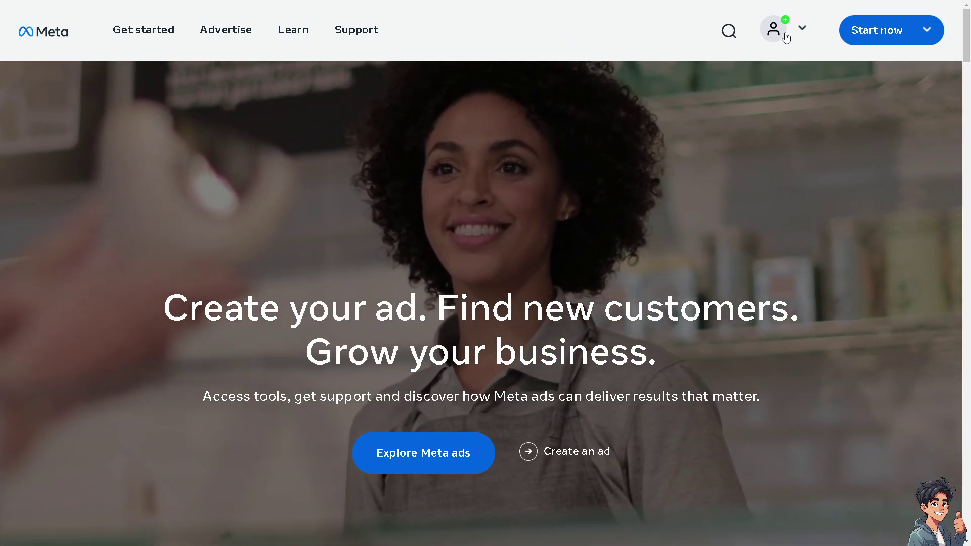
Show the 'Log in to Meta for Business' prompt with its Facebook login option.
{"action": "left_click", "coordinate": [787, 37]}
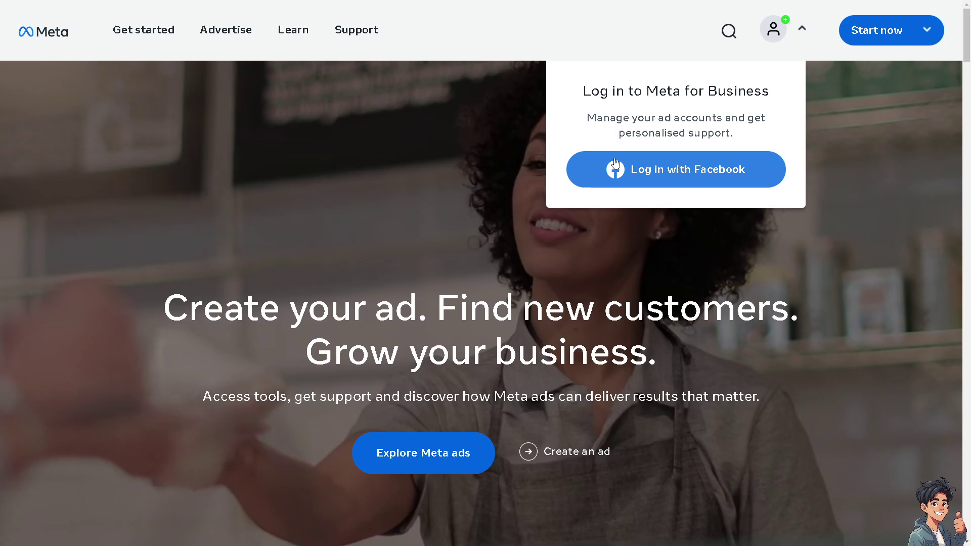
Log in with Facebook and draft the post 'How To Remove Facebook Page From Meta Business Suite' with its image.
{"action": "left_click", "coordinate": [615, 164]}
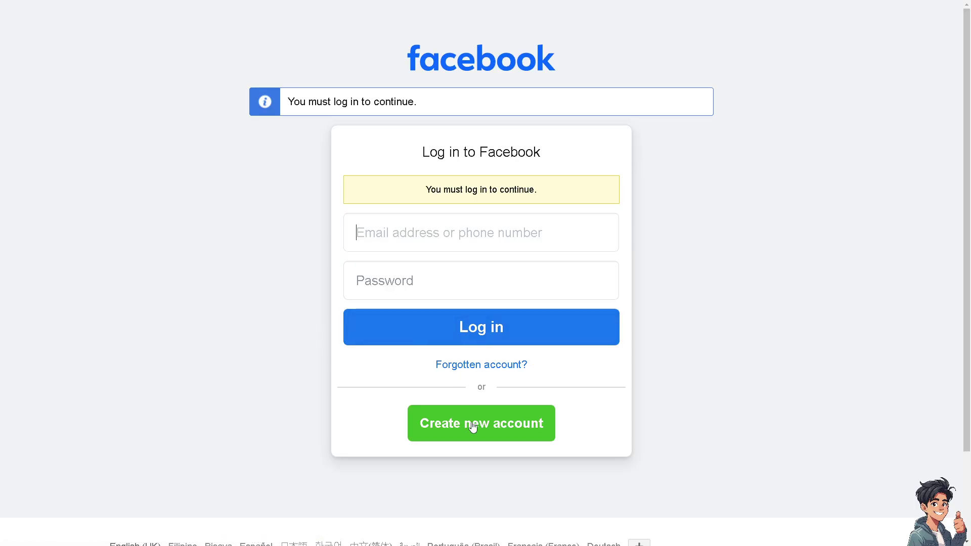
{"action": "left_click", "coordinate": [473, 427]}
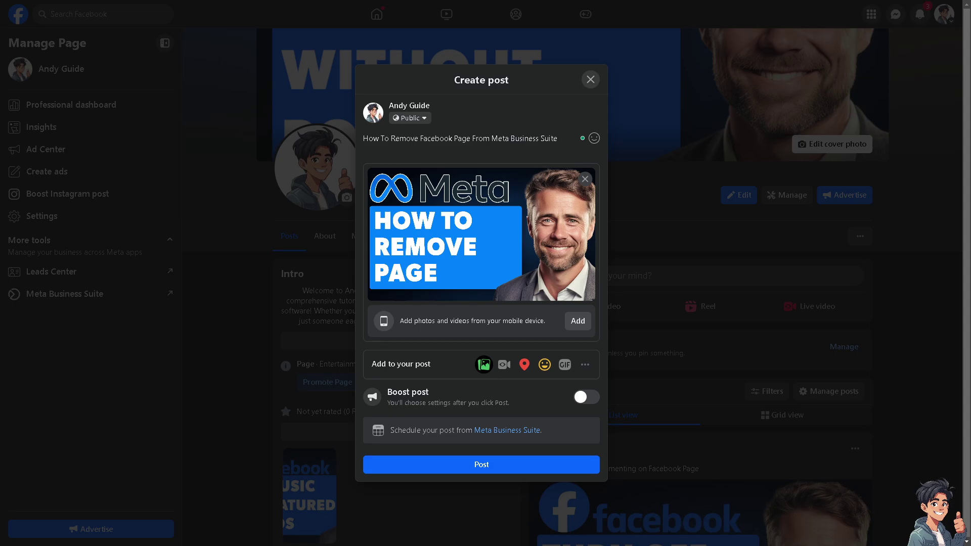
Publish the 'How To Remove Facebook Page From Meta Business Suite' post with its thumbnail image.
{"action": "left_click", "coordinate": [504, 464]}
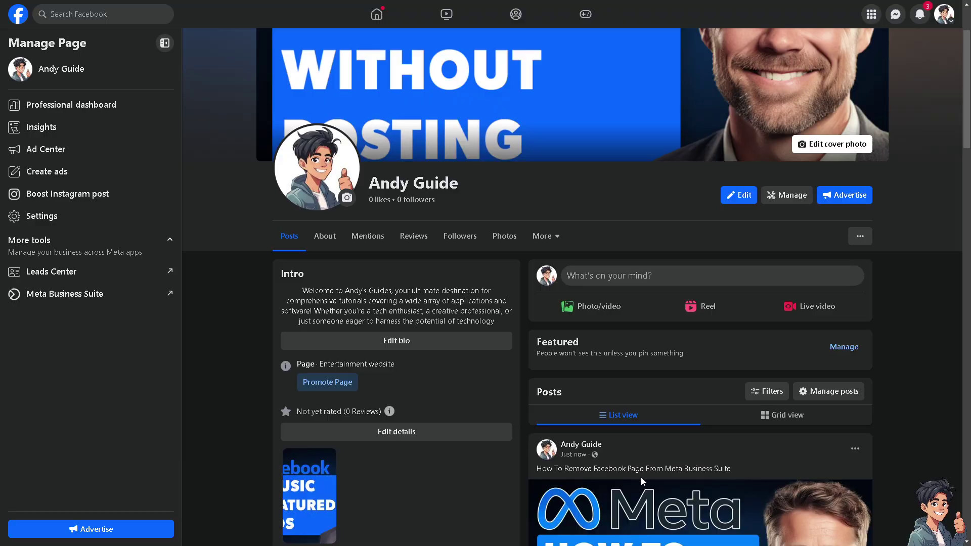
View the new post's image full size, then close the photo viewer to return to the page.
{"action": "left_click", "coordinate": [641, 488]}
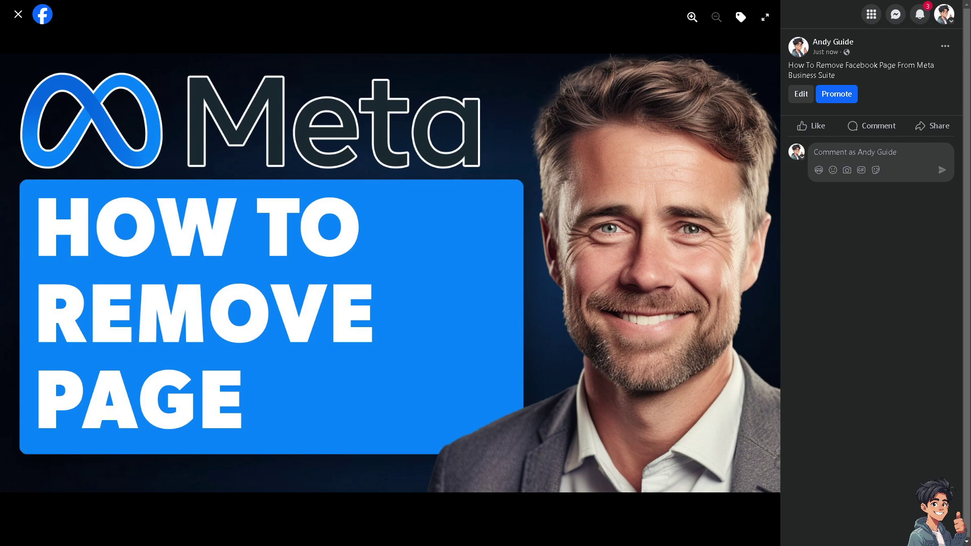
{"action": "left_click", "coordinate": [18, 15]}
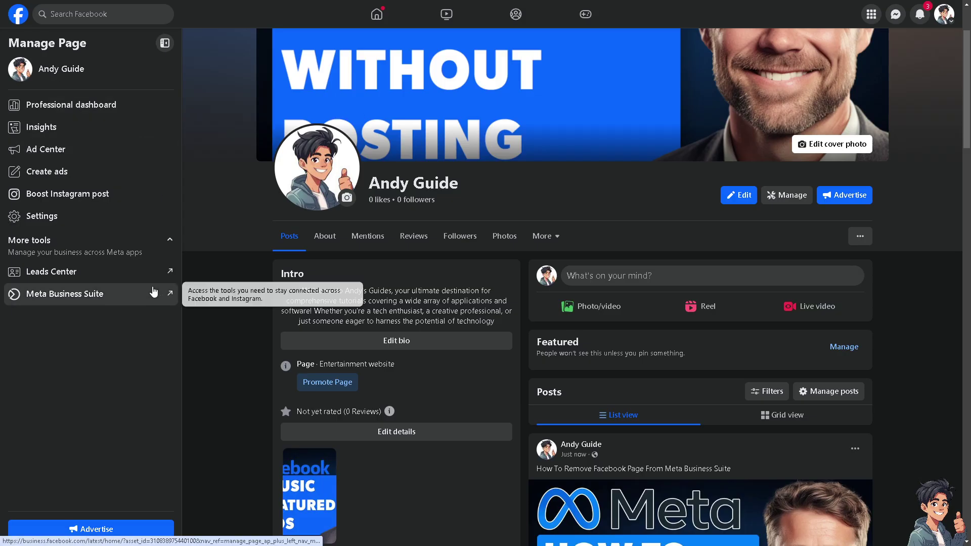
Open Meta Business Suite and go to the business portfolio's People settings.
{"action": "left_click", "coordinate": [70, 299]}
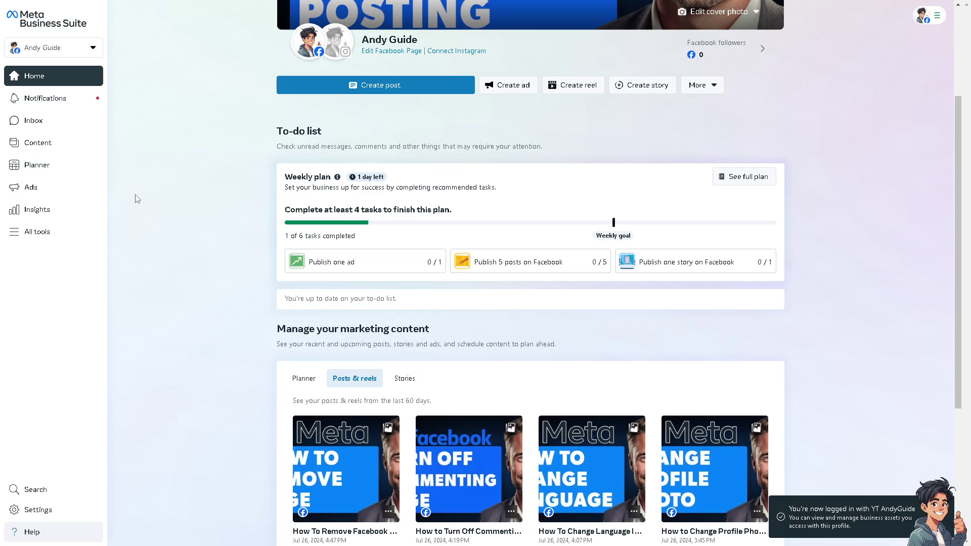
{"action": "left_click", "coordinate": [94, 48]}
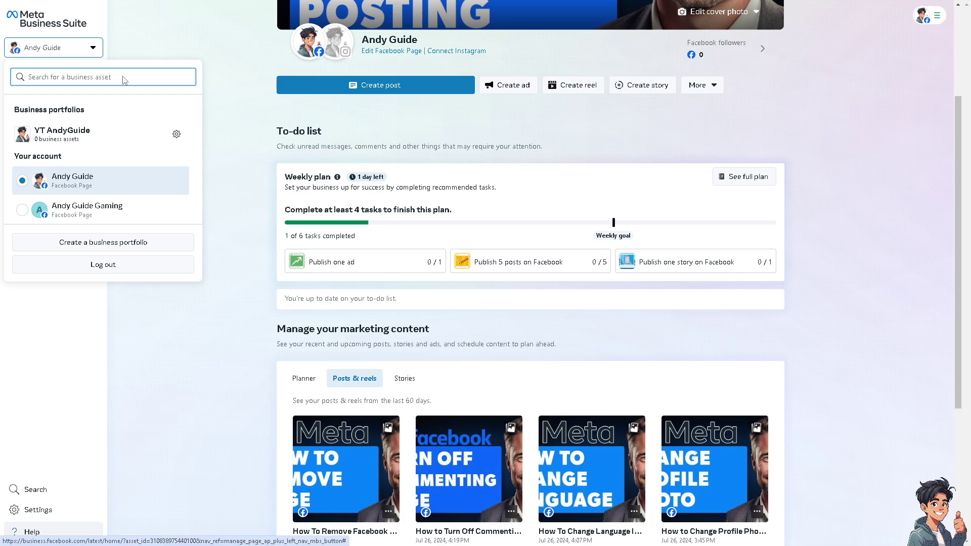
{"action": "left_click", "coordinate": [176, 134]}
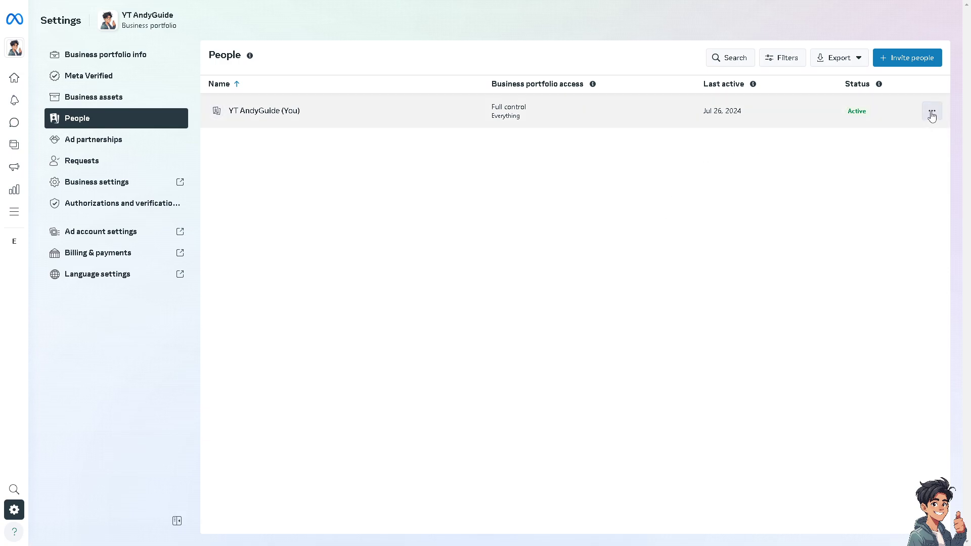
Check the member's actions menu, then switch to the Facebook Page's own Business Suite home.
{"action": "left_click", "coordinate": [932, 115]}
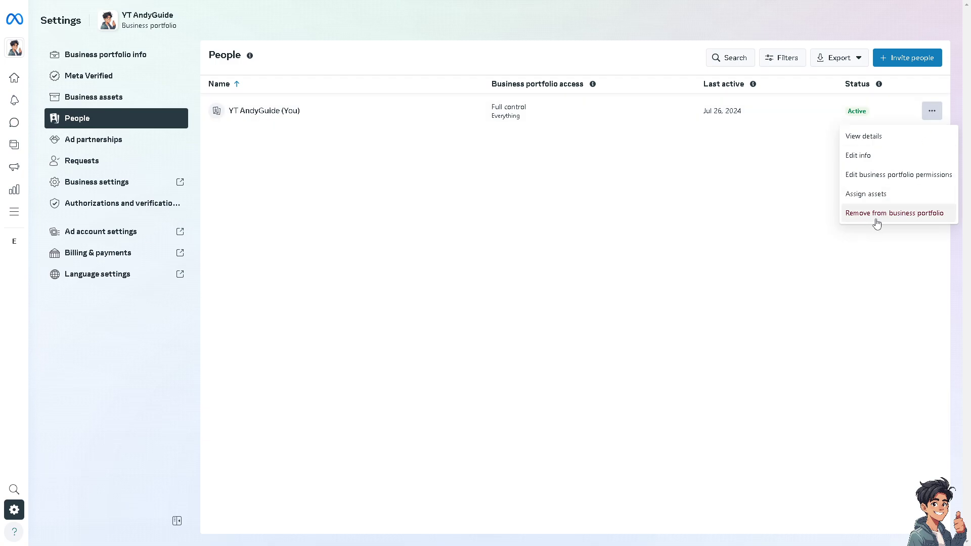
{"action": "left_click", "coordinate": [312, 246]}
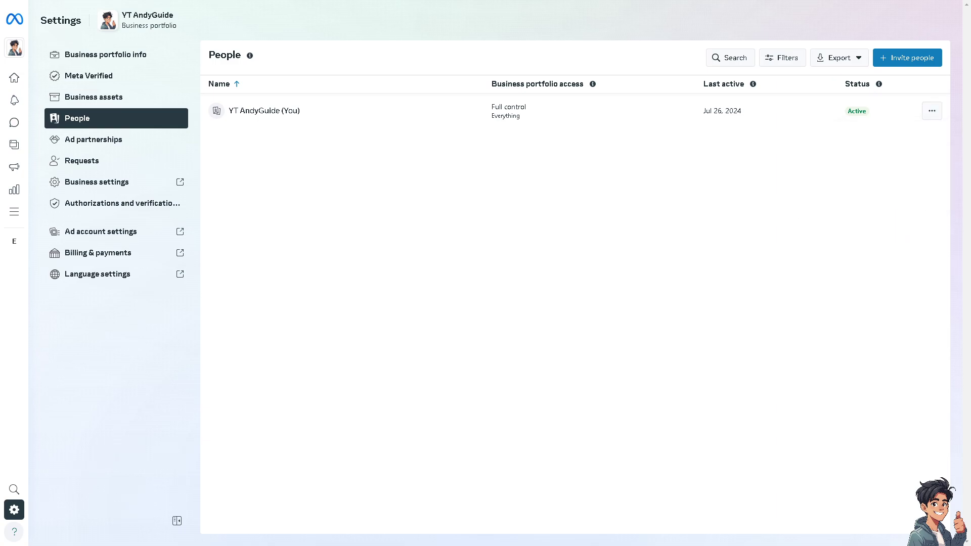
{"action": "left_click", "coordinate": [19, 51]}
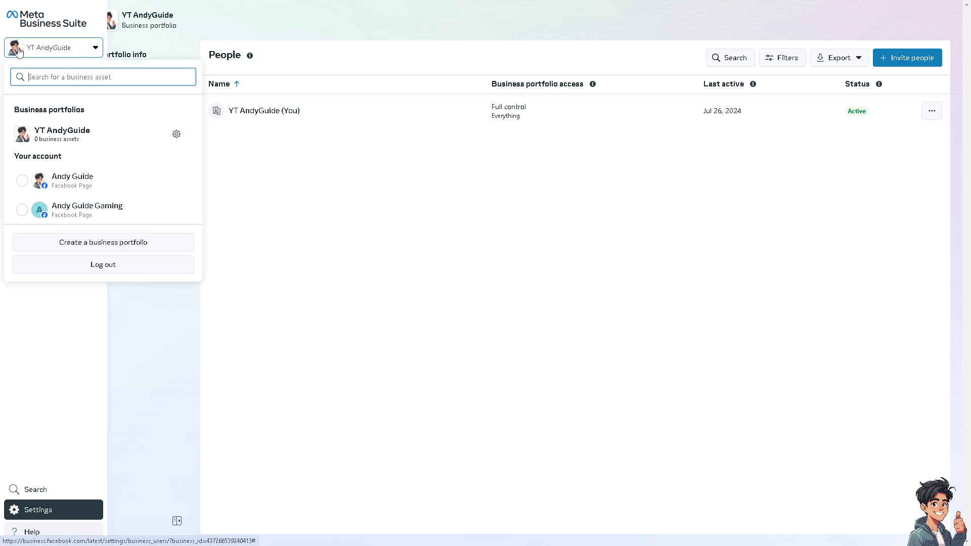
{"action": "left_click", "coordinate": [79, 182]}
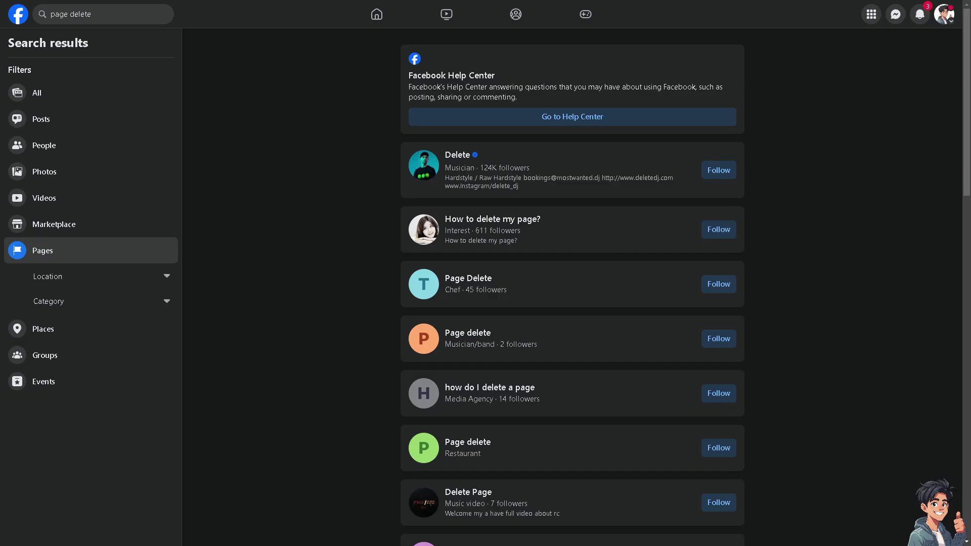
Search the Facebook Help Center for 'how to remove facebook page from meta business suite'.
{"action": "left_click", "coordinate": [518, 119]}
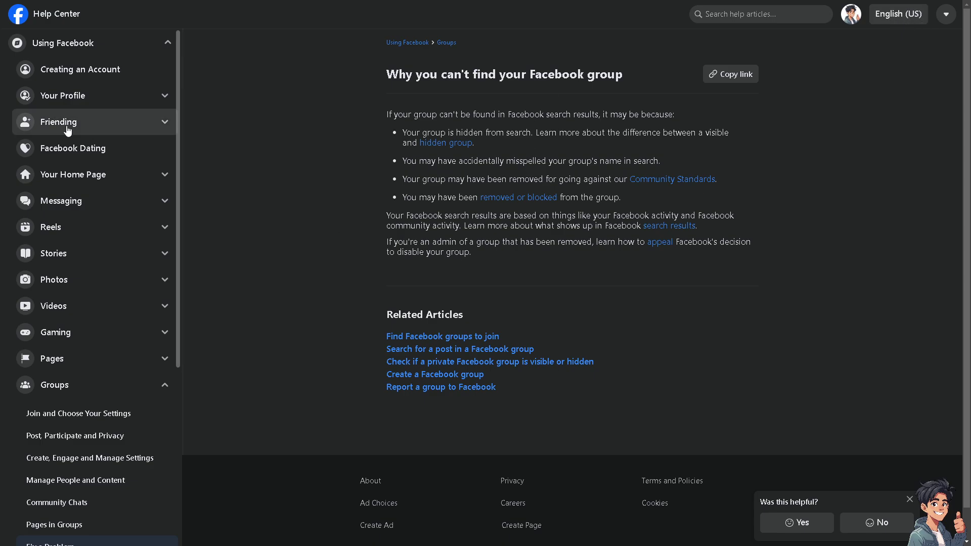
{"action": "left_click", "coordinate": [58, 18]}
{"action": "left_click", "coordinate": [421, 87]}
{"action": "type", "text": "How To Remove Facebook Page From Meta Business Suite"}
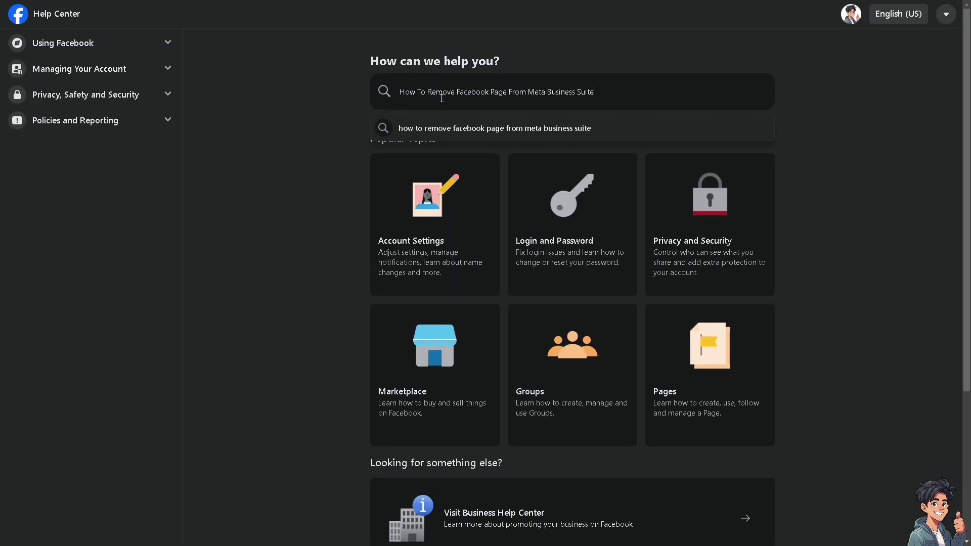
{"action": "left_click", "coordinate": [461, 128]}
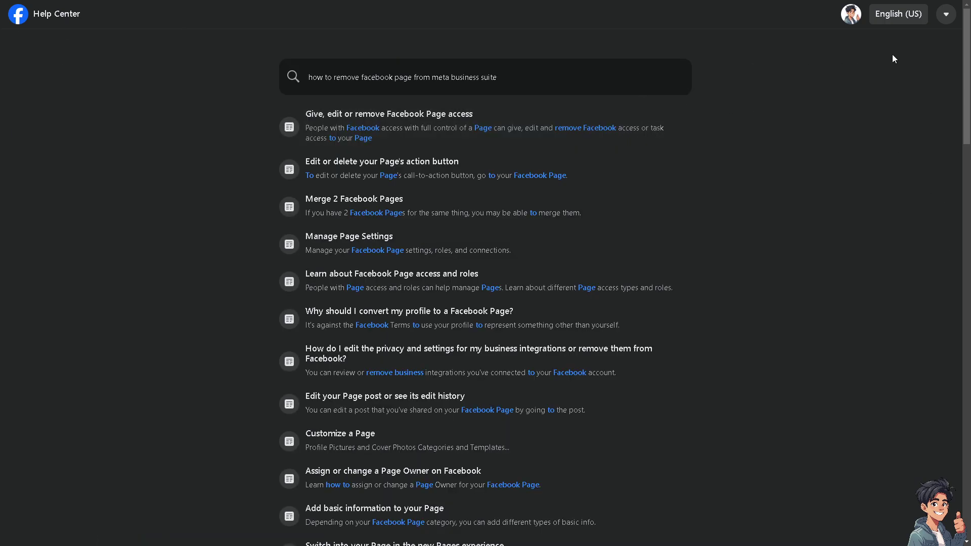
Start a Help us improve Facebook problem report that includes logs and diagnostics.
{"action": "left_click", "coordinate": [945, 14]}
{"action": "left_click", "coordinate": [864, 60]}
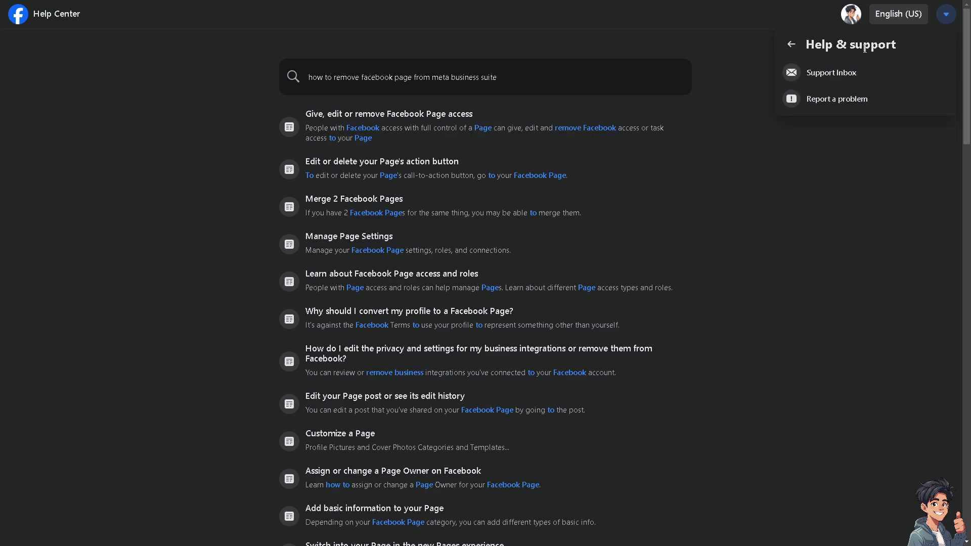
{"action": "left_click", "coordinate": [841, 103]}
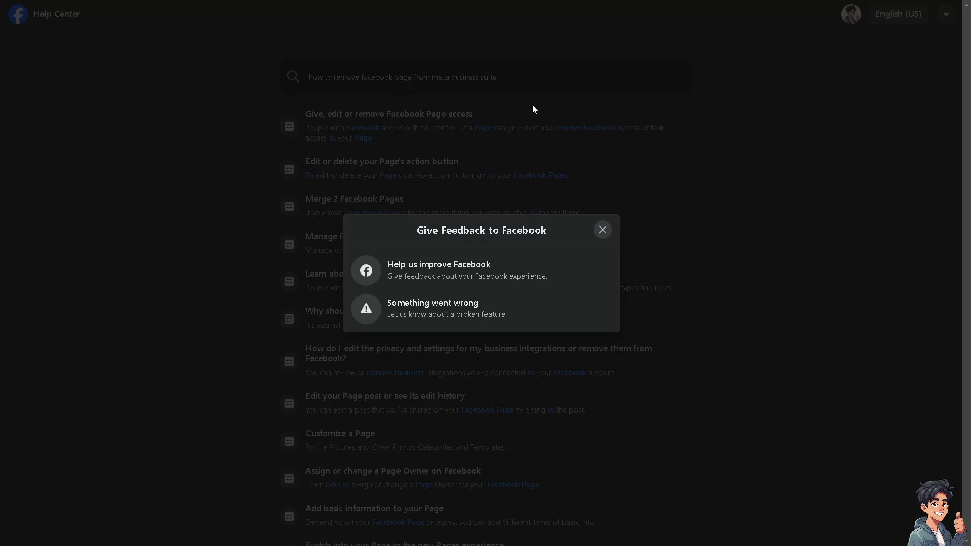
{"action": "left_click", "coordinate": [462, 278]}
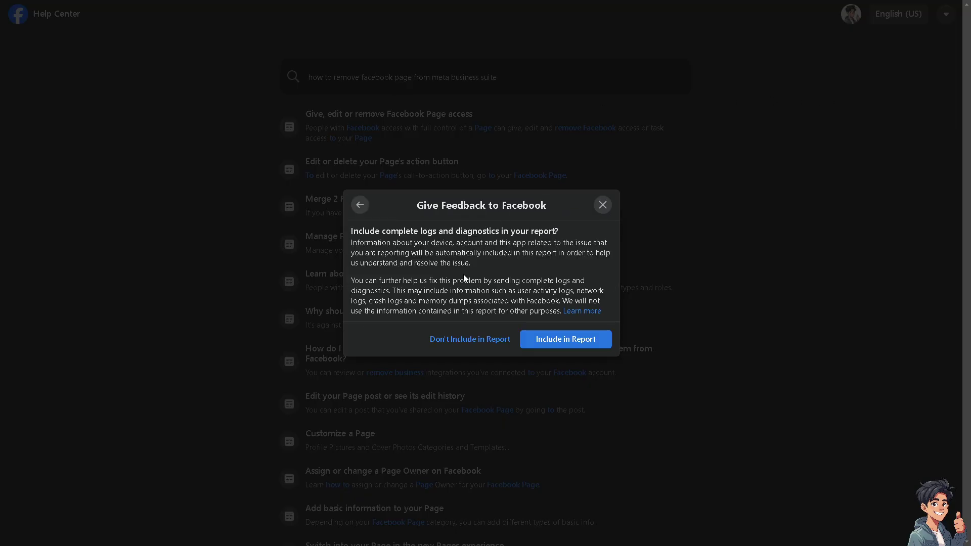
{"action": "left_click", "coordinate": [557, 340]}
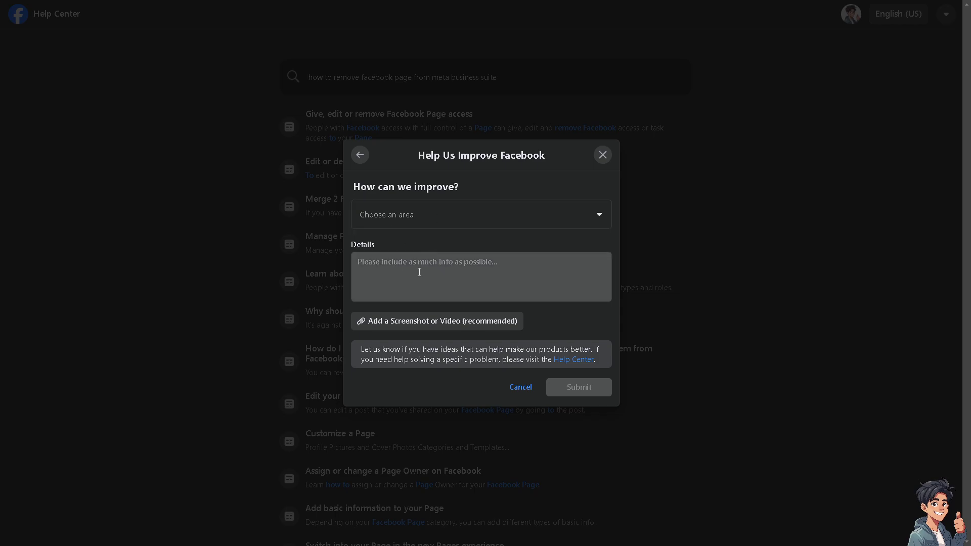
Enter the details 'How To Remove Facebook Page From Meta Business Suite' and set the area to Pages.
{"action": "left_click", "coordinate": [431, 259]}
{"action": "type", "text": "How To Remove Facebook Page From Meta Business Suite"}
{"action": "left_click", "coordinate": [442, 216]}
{"action": "scroll", "coordinate": [407, 324], "scroll_direction": "down", "scroll_amount": 3}
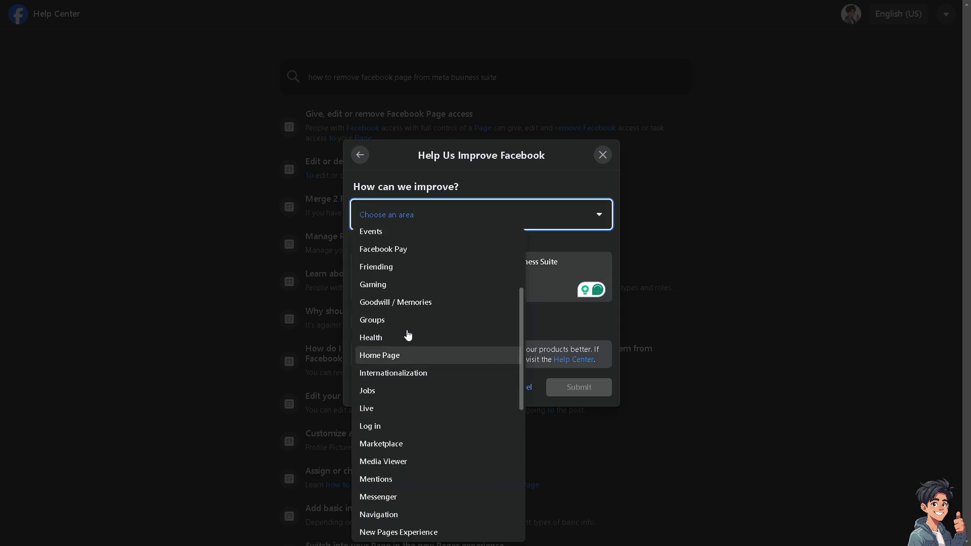
{"action": "scroll", "coordinate": [392, 304], "scroll_direction": "up", "scroll_amount": 2}
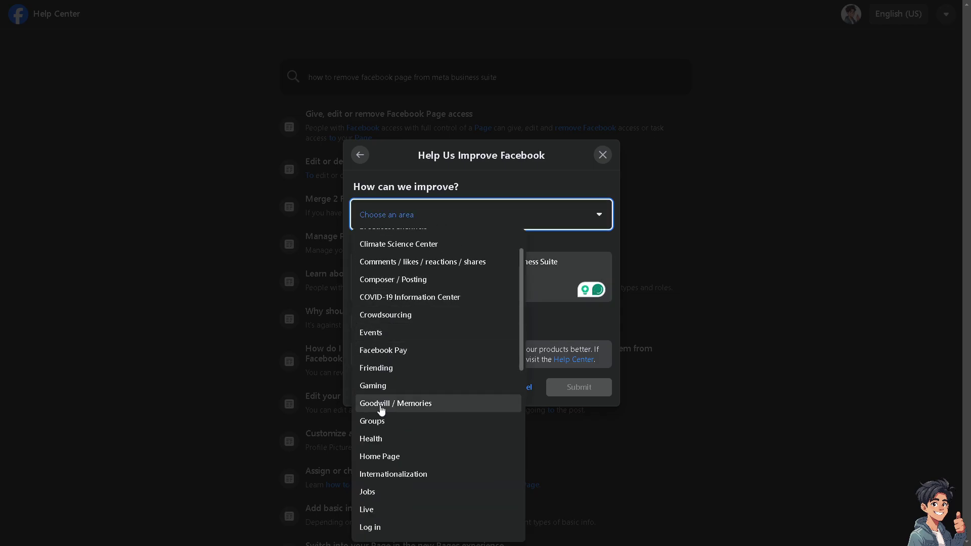
{"action": "scroll", "coordinate": [385, 424], "scroll_direction": "down", "scroll_amount": 2}
{"action": "scroll", "coordinate": [388, 439], "scroll_direction": "down", "scroll_amount": 3}
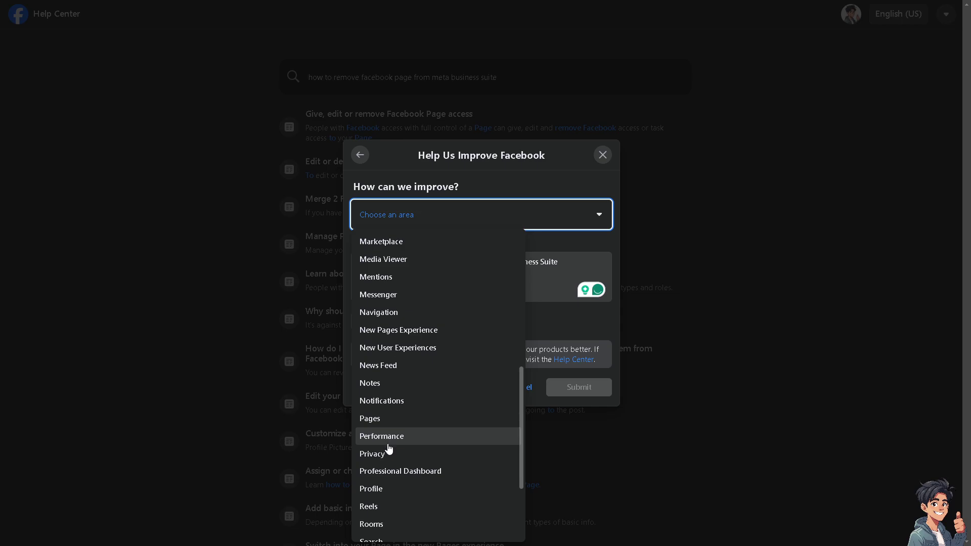
{"action": "left_click", "coordinate": [379, 421]}
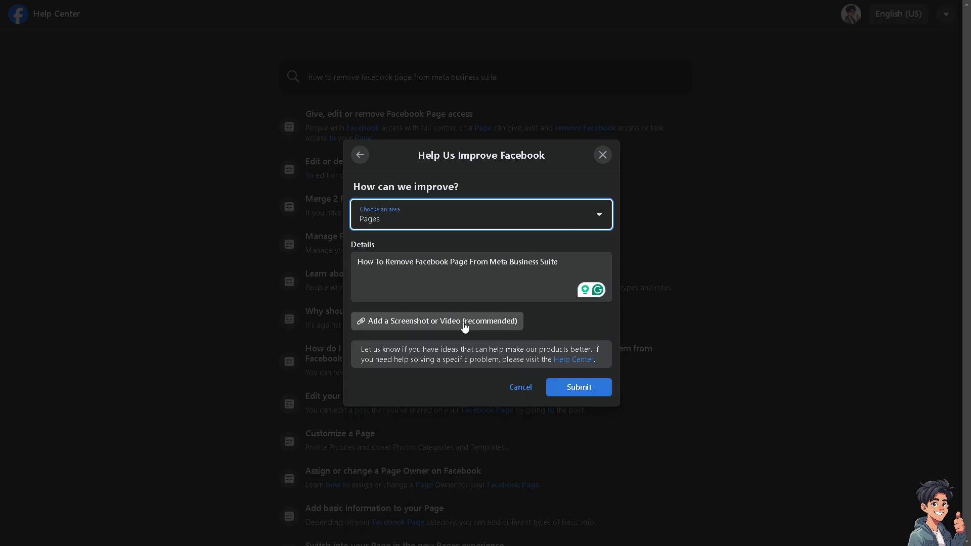